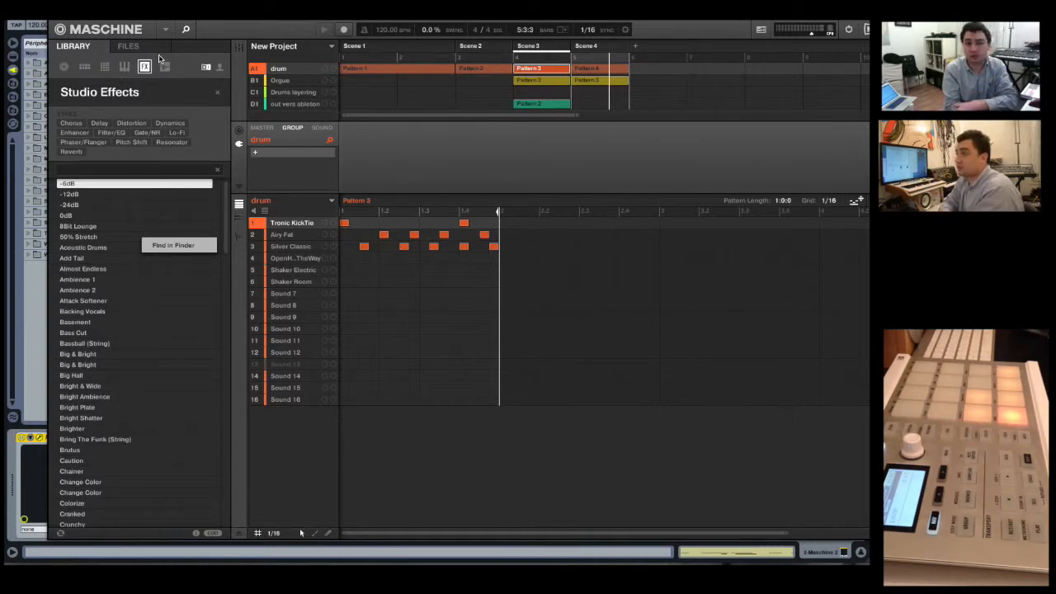
- Look through the file browser and the library's Projects, Groups, Sounds, Instruments and Effects categories
click(125, 48)
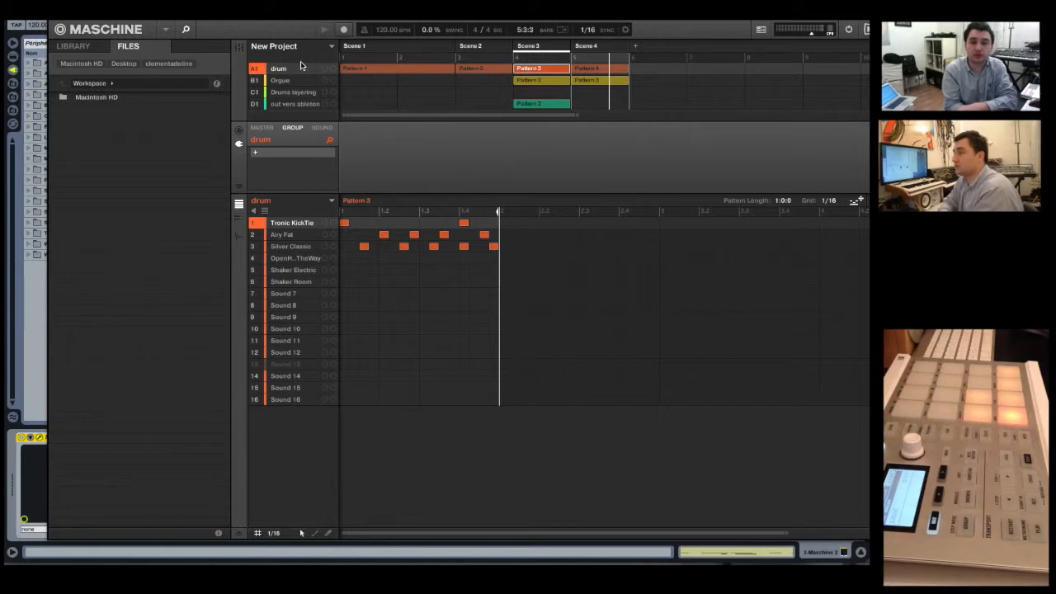
click(74, 46)
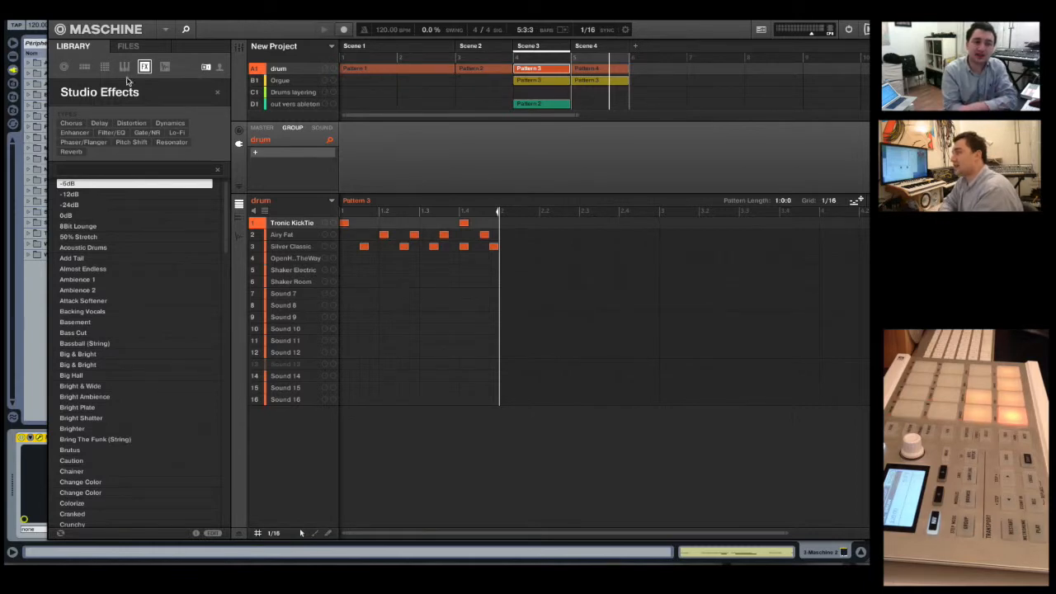
click(64, 67)
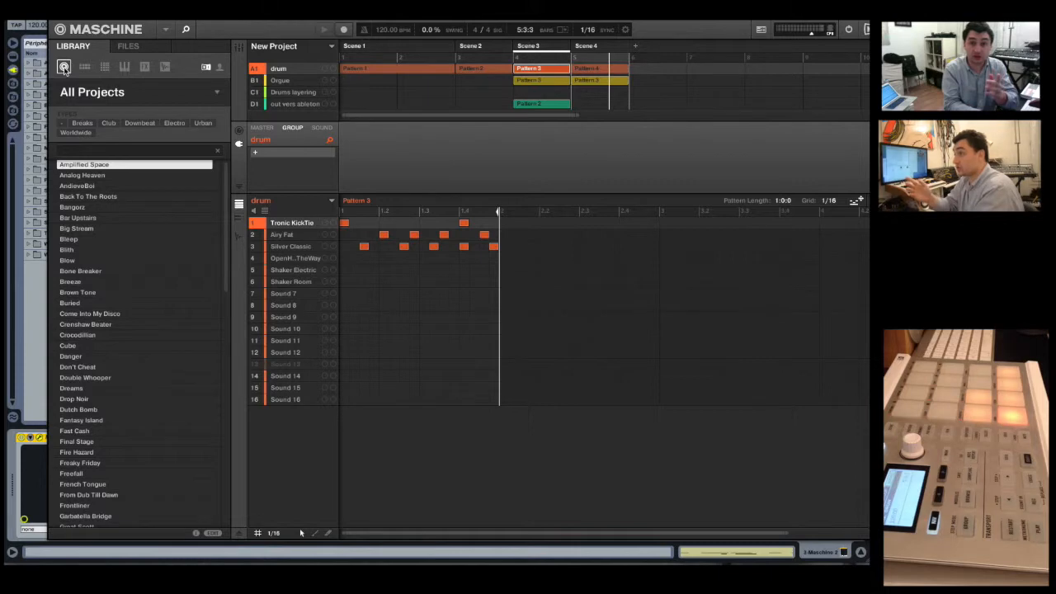
click(83, 68)
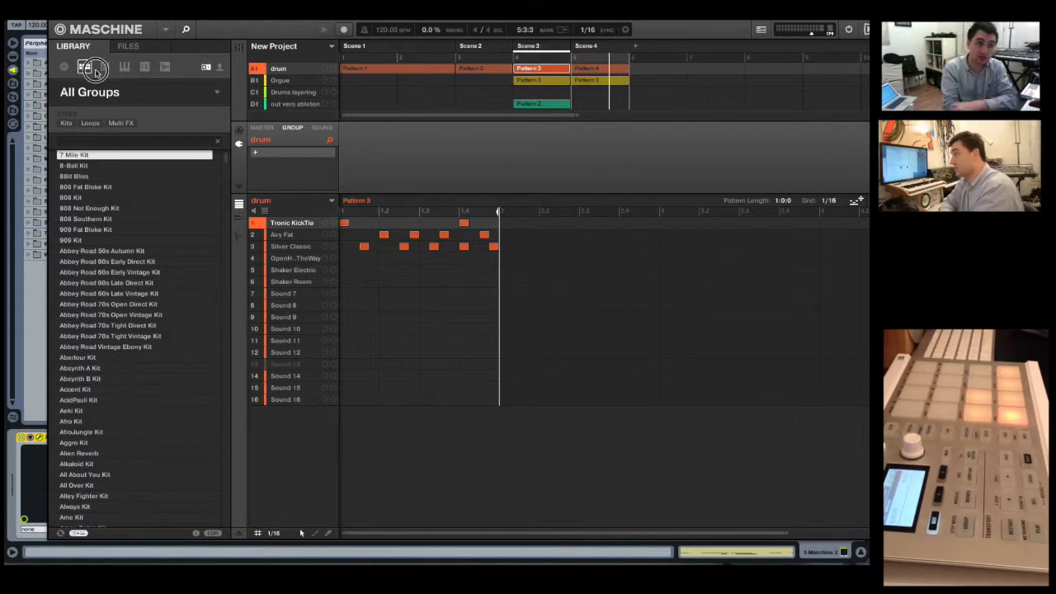
click(106, 68)
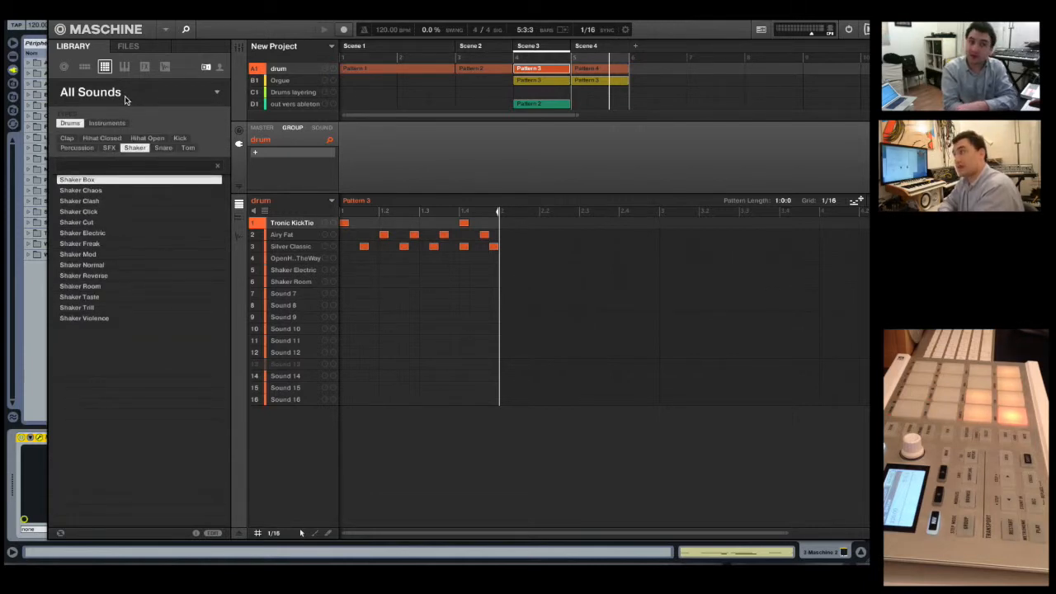
click(124, 67)
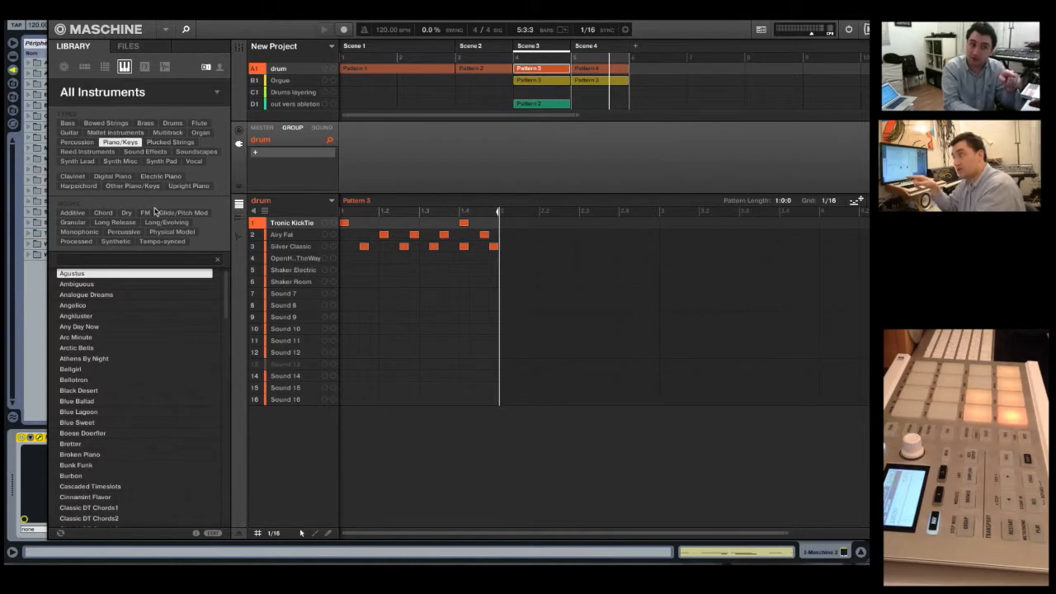
click(149, 72)
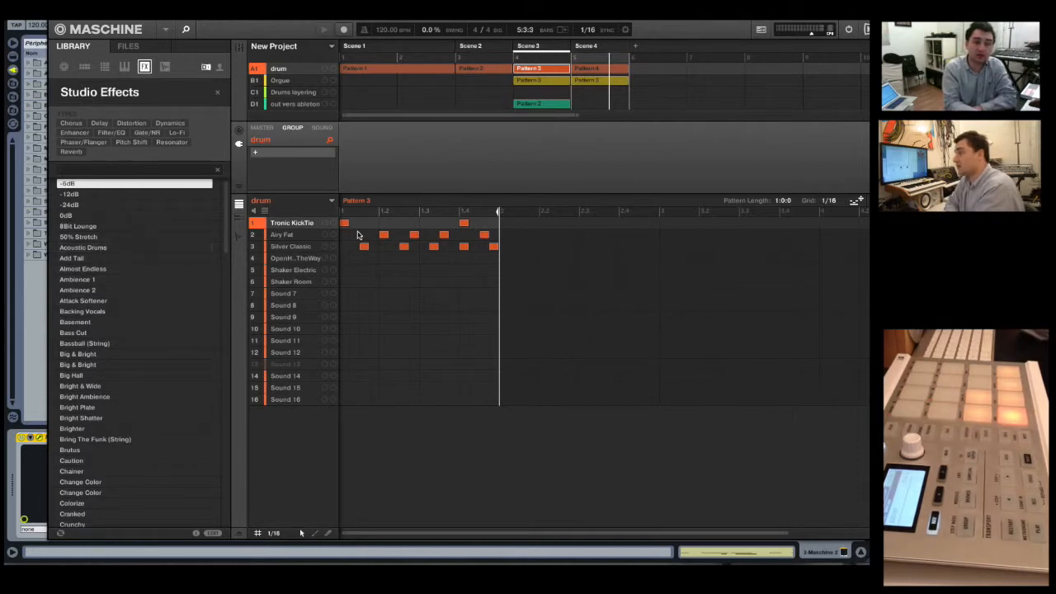
- Show the library's samples and filter them to drum claps
click(165, 67)
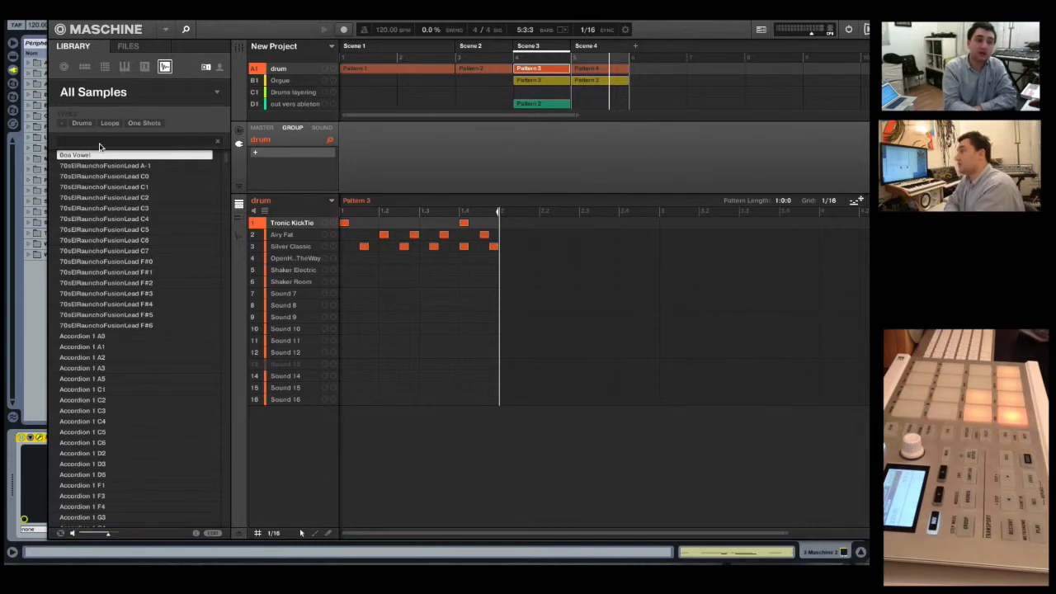
click(82, 123)
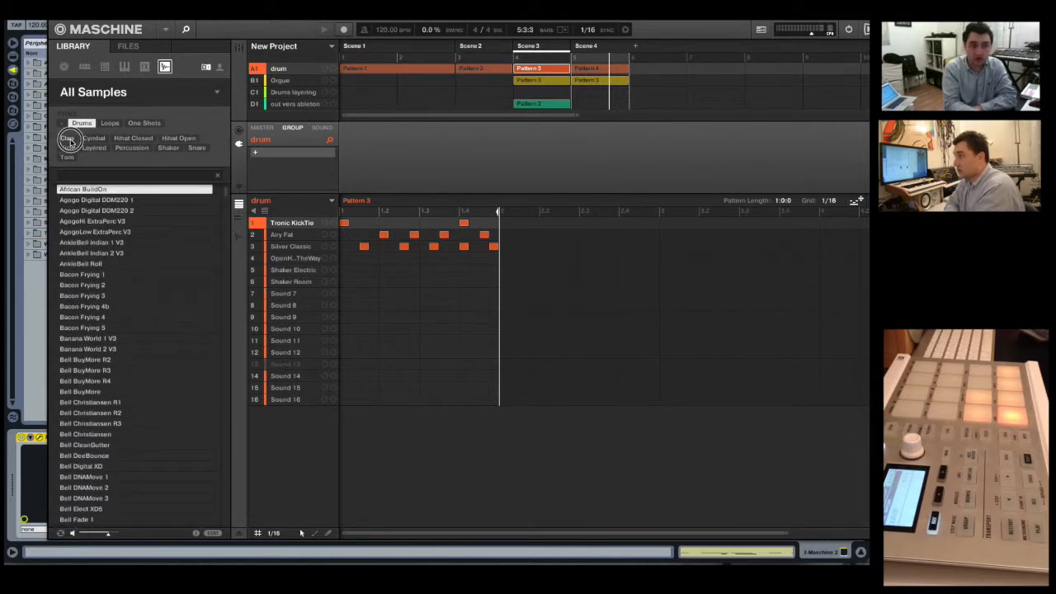
click(67, 137)
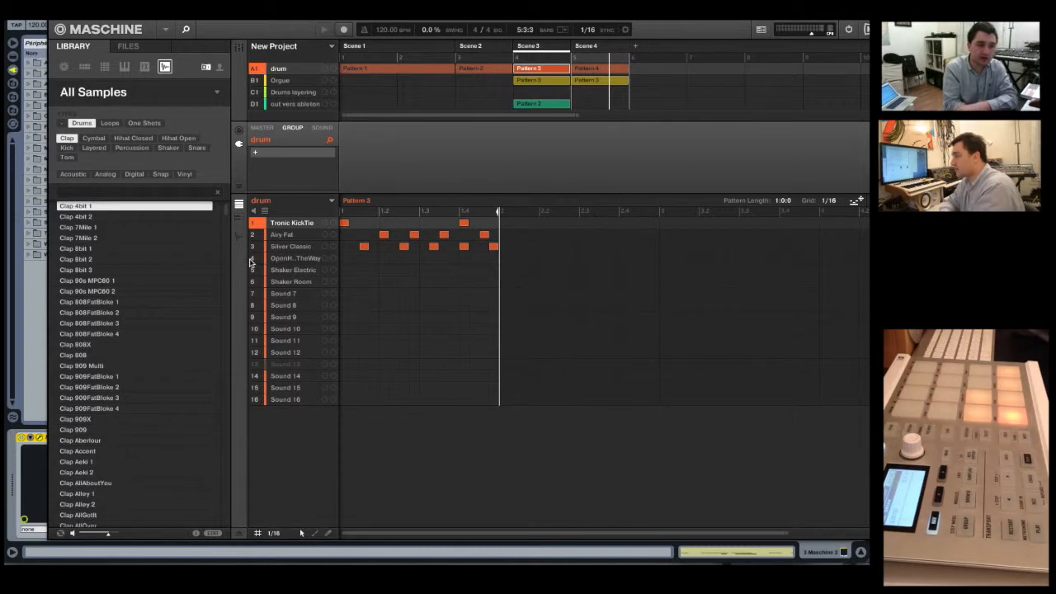
- Load Clap 808FatBloke 3 into sound slot 5 of the drum group and replace it with Clap 808 through autoload
click(290, 261)
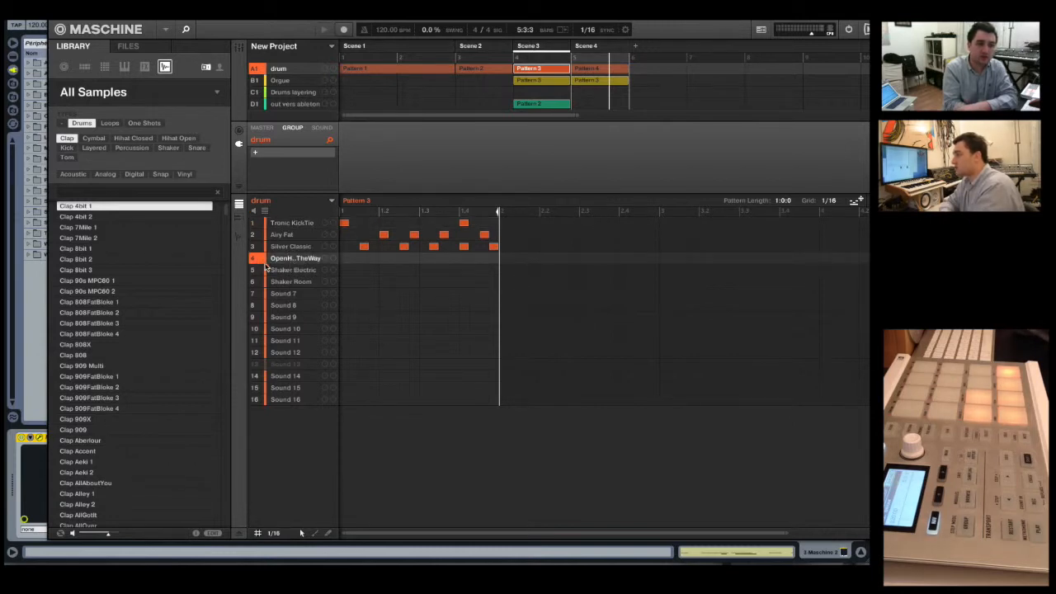
click(279, 273)
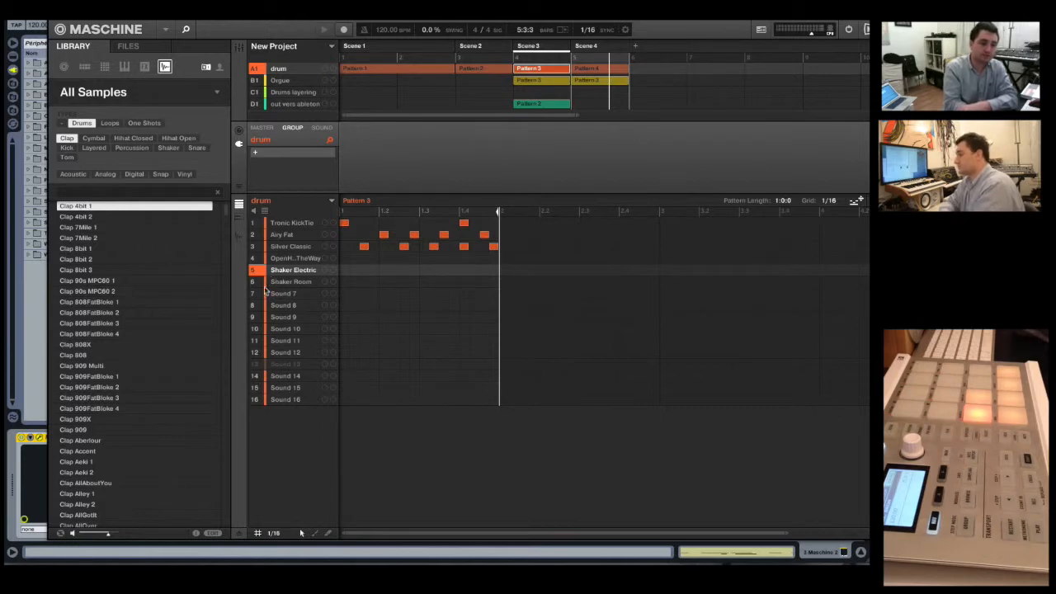
click(95, 324)
drag(95, 324, 289, 272)
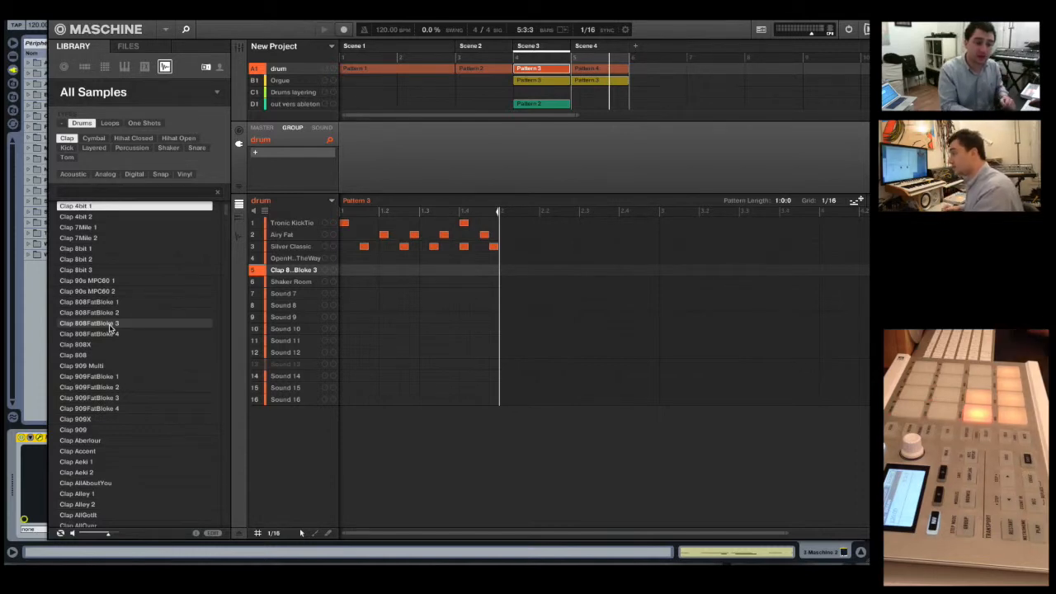
click(103, 356)
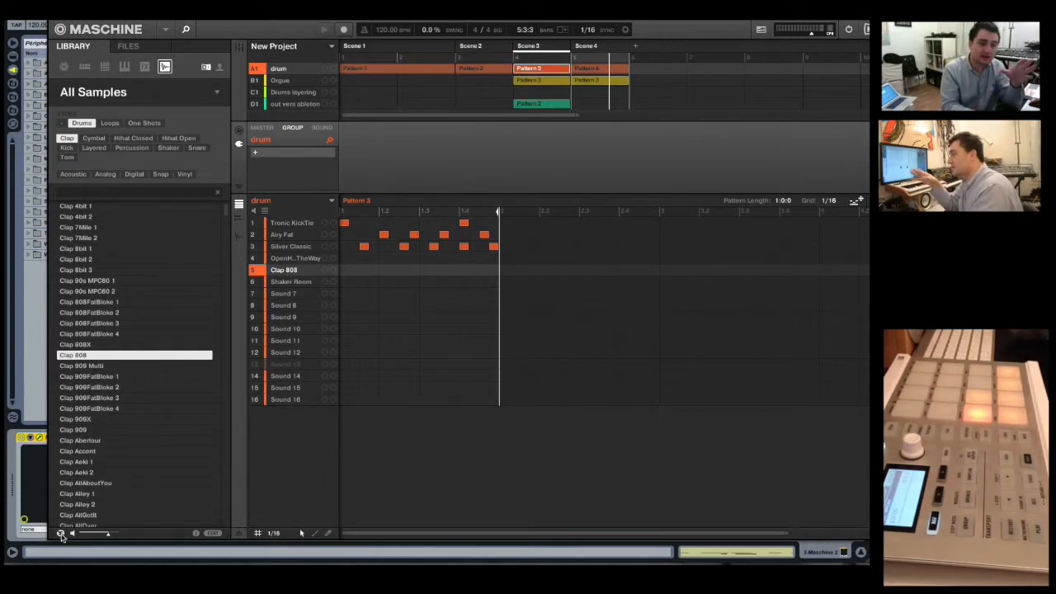
- Load Clap 8bit 2 over the Airy Fat sound in slot 2 and undo the replacement
right_click(272, 235)
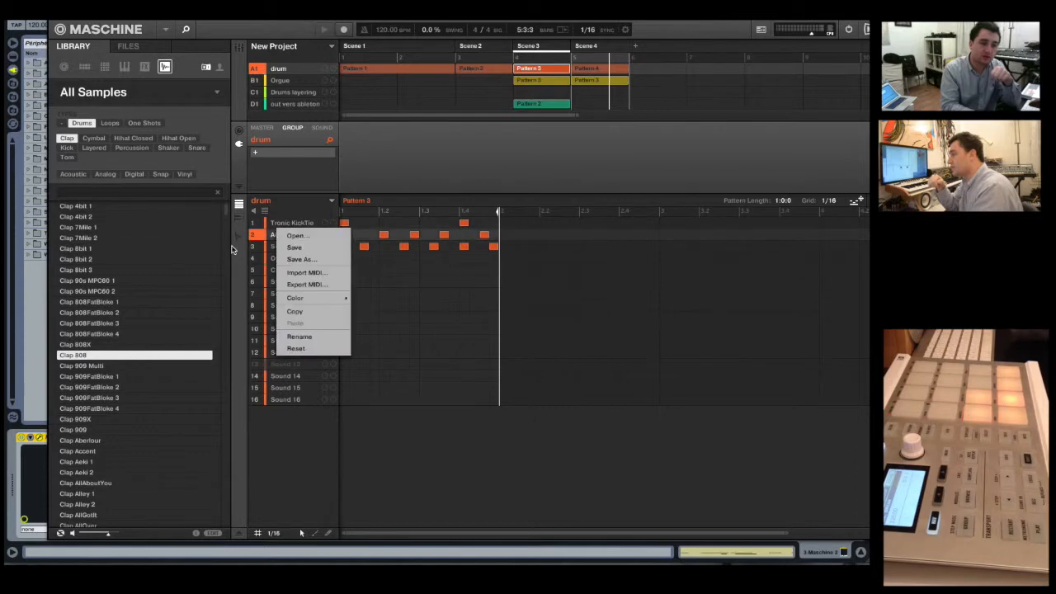
double_click(210, 260)
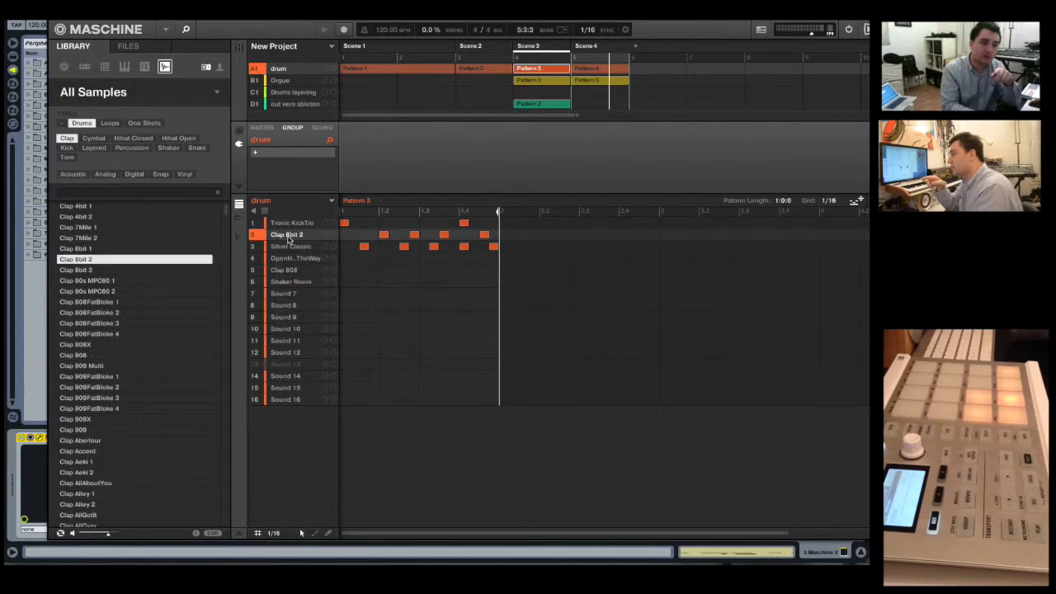
click(165, 29)
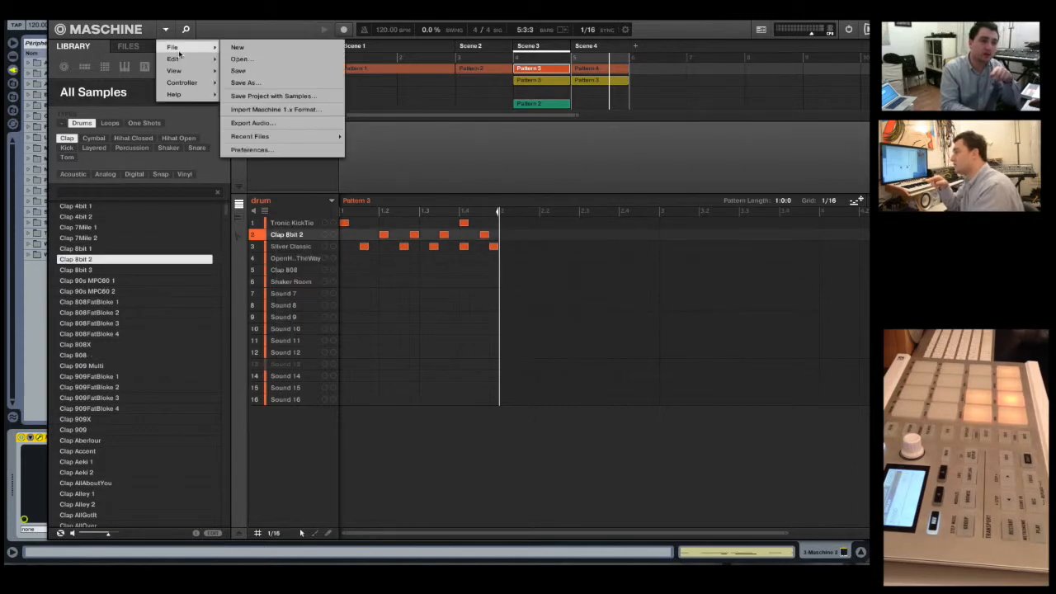
mouse_move(178, 60)
click(263, 59)
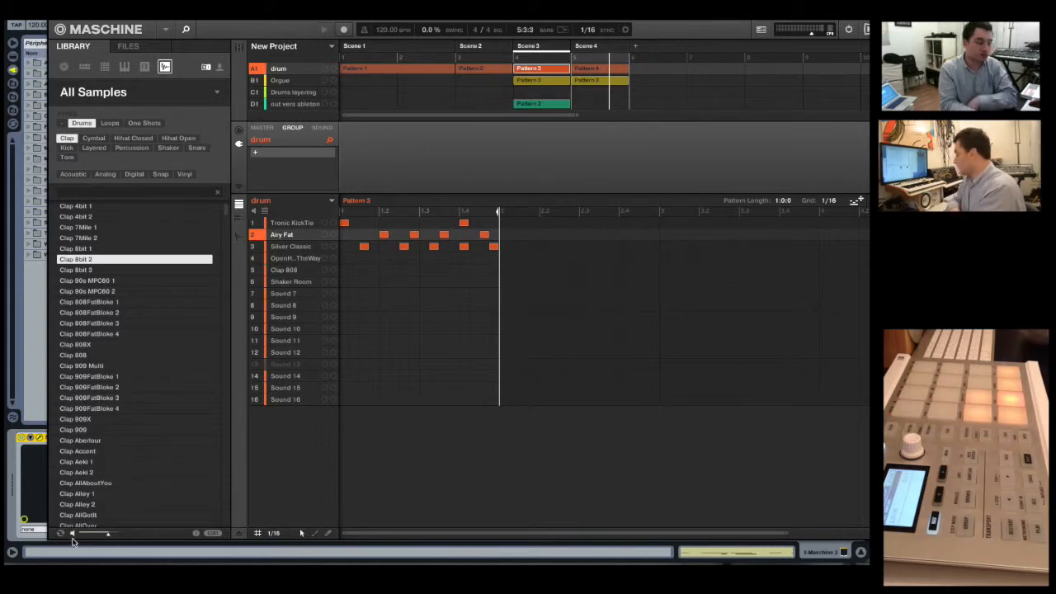
- Audition several clap samples with autoload off, including Clap 808X, Clap 808, Clap 909 Multi and Clap 909FatBloke 1
click(91, 345)
click(93, 356)
click(96, 366)
click(96, 377)
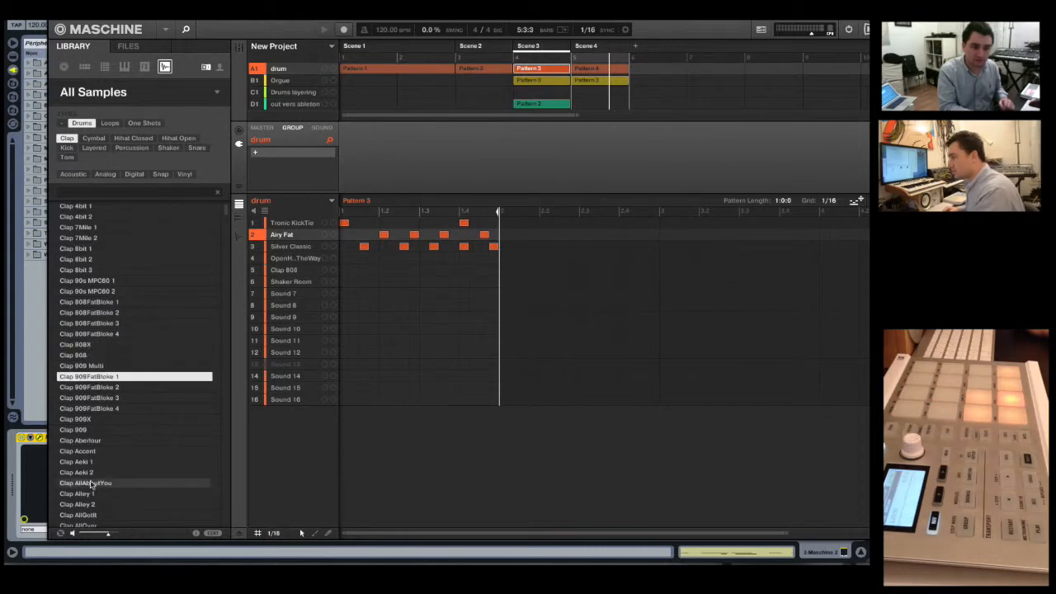
click(83, 451)
click(83, 419)
click(91, 365)
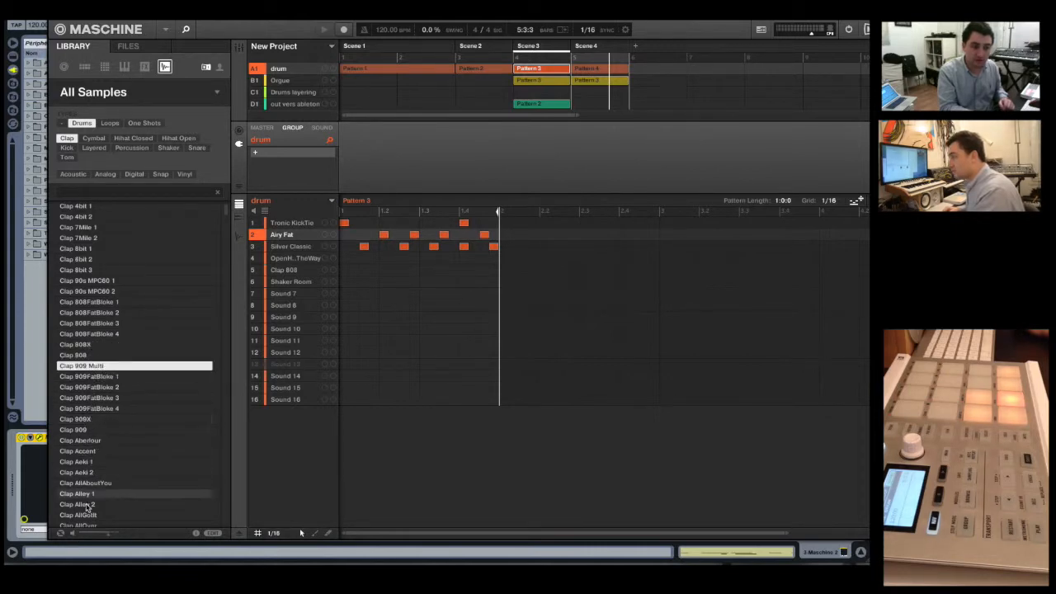
- Filter the drum samples to kicks and audition several, including Kick 7Mile 2, Kick 70sDnB 3, Kick 808 9 and Kick 70sDnB 4
click(67, 148)
click(130, 311)
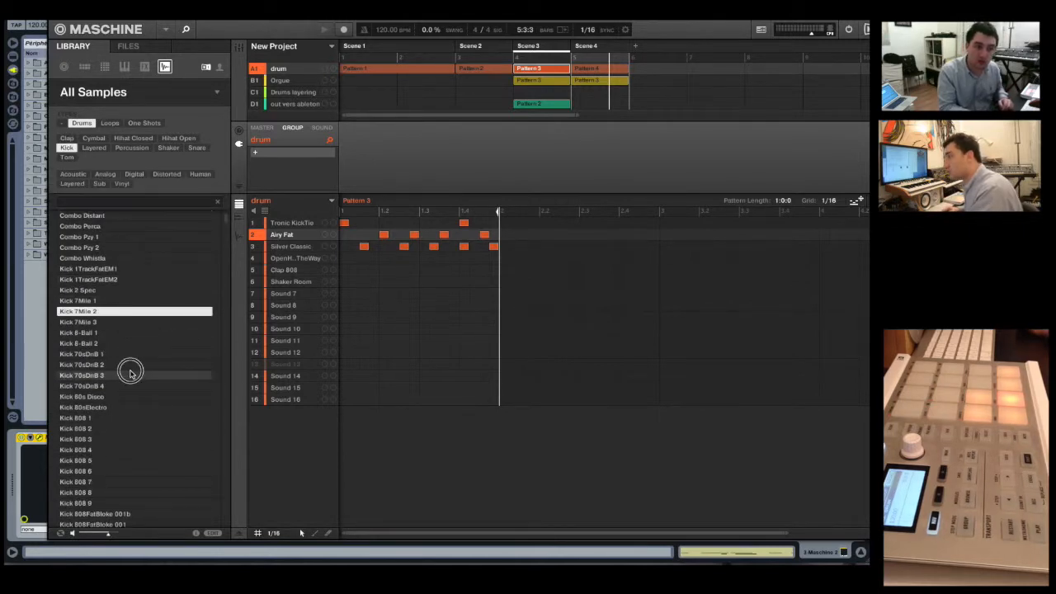
click(132, 375)
click(124, 450)
click(105, 503)
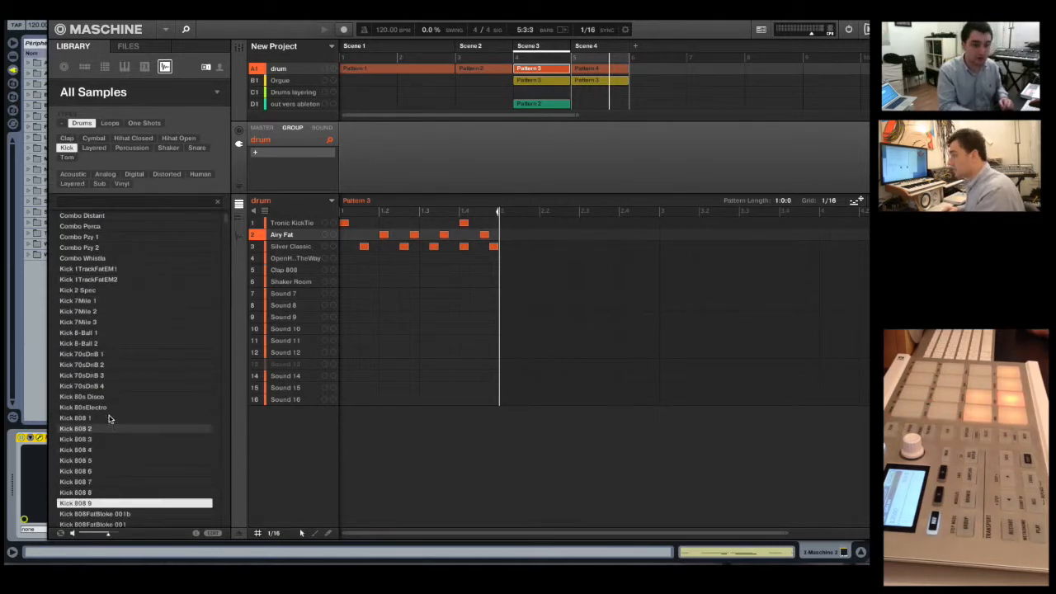
click(104, 385)
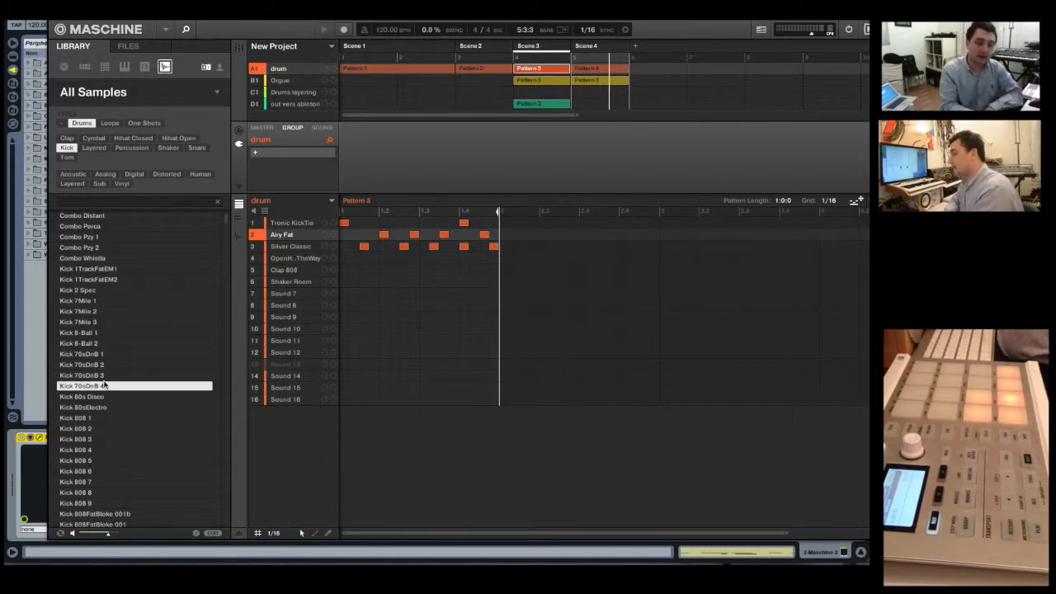